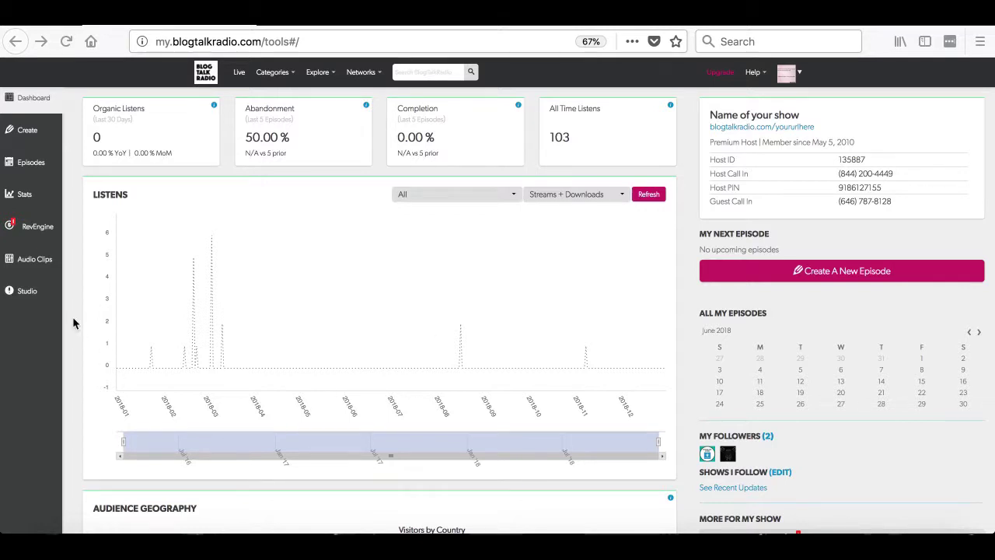
Step: Go to the Audio Clips page from the dashboard sidebar
click(31, 264)
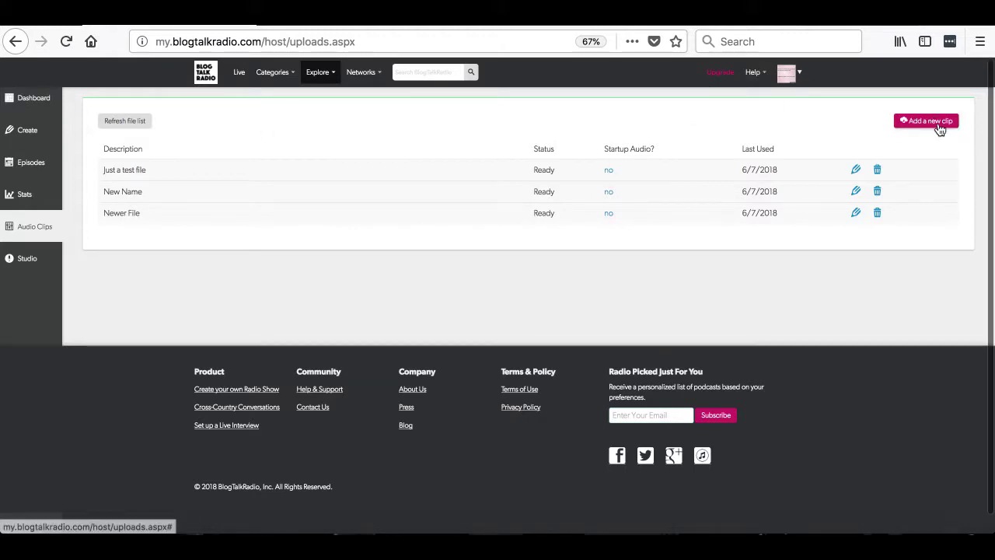
Step: Add a new clip and attach closer.mp3 from the Music folder as its file
click(939, 129)
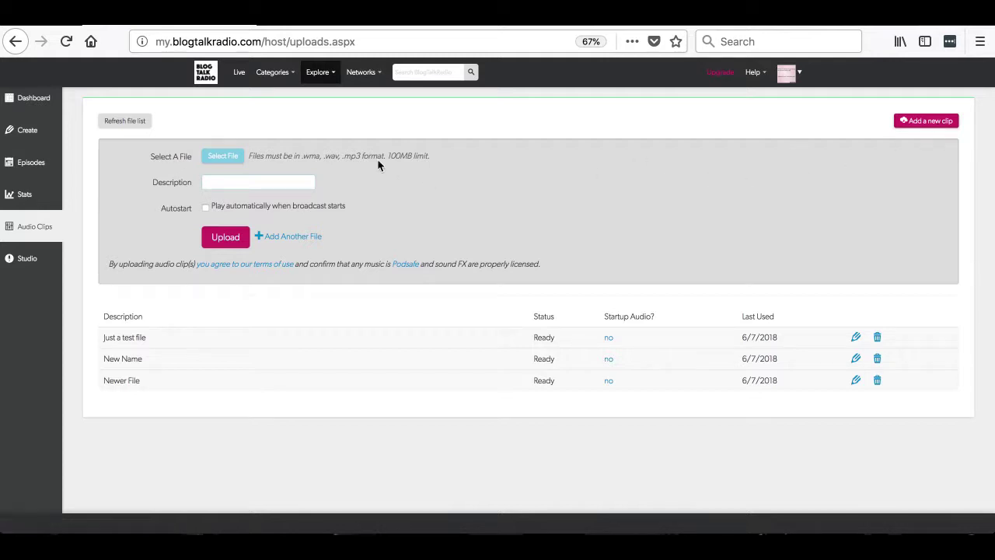
click(223, 157)
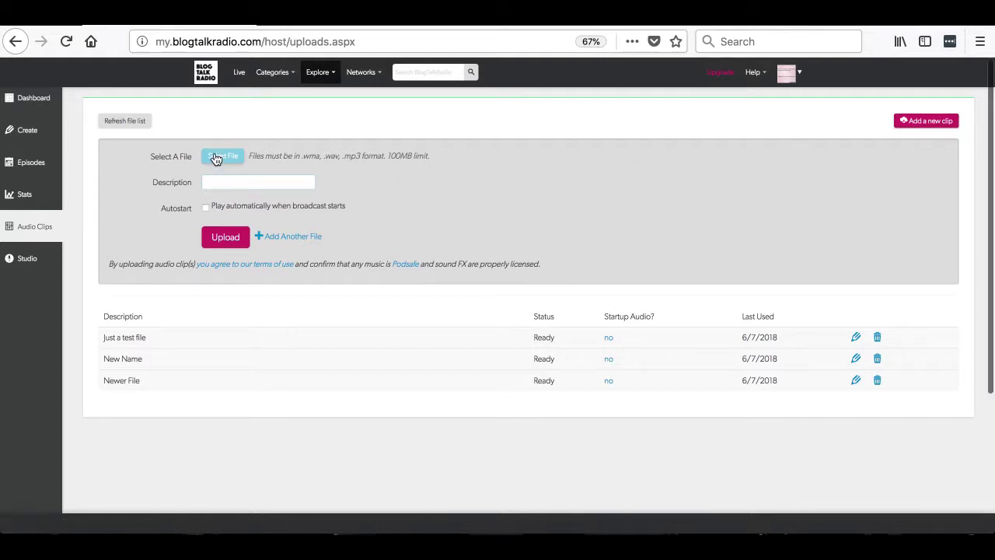
scroll(456, 271, down, 5)
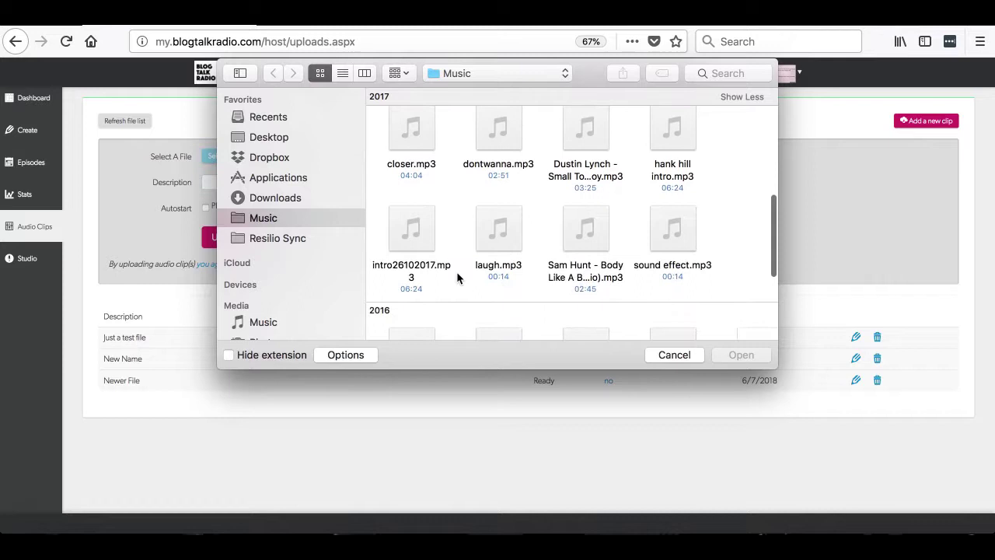
click(418, 140)
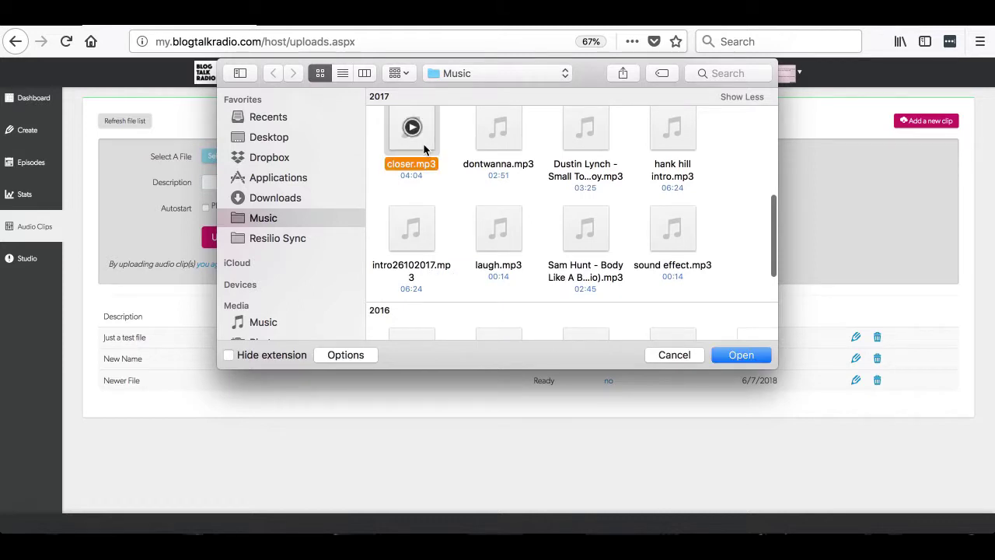
double_click(420, 136)
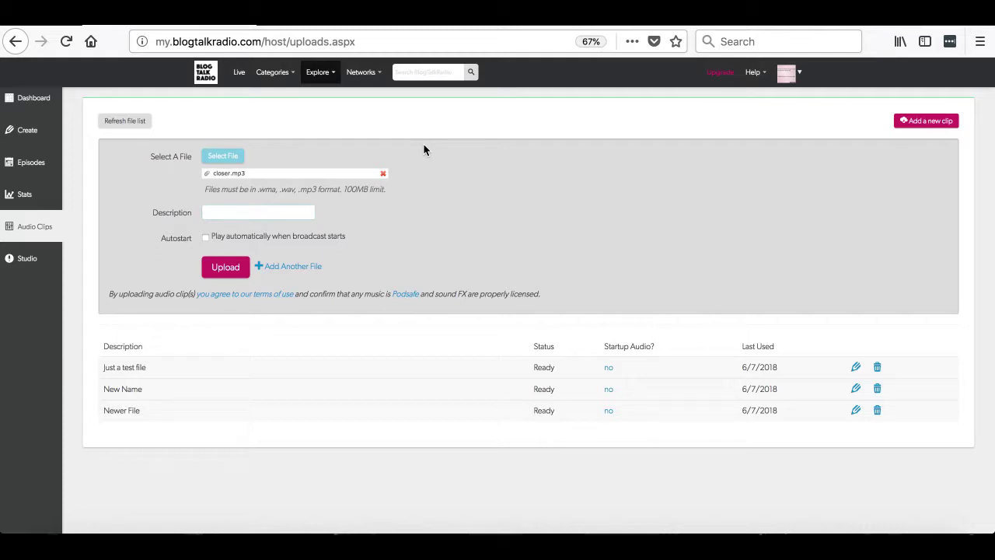
Step: Describe closer.mp3 as 'New file', enable Autostart, and upload it
click(272, 211)
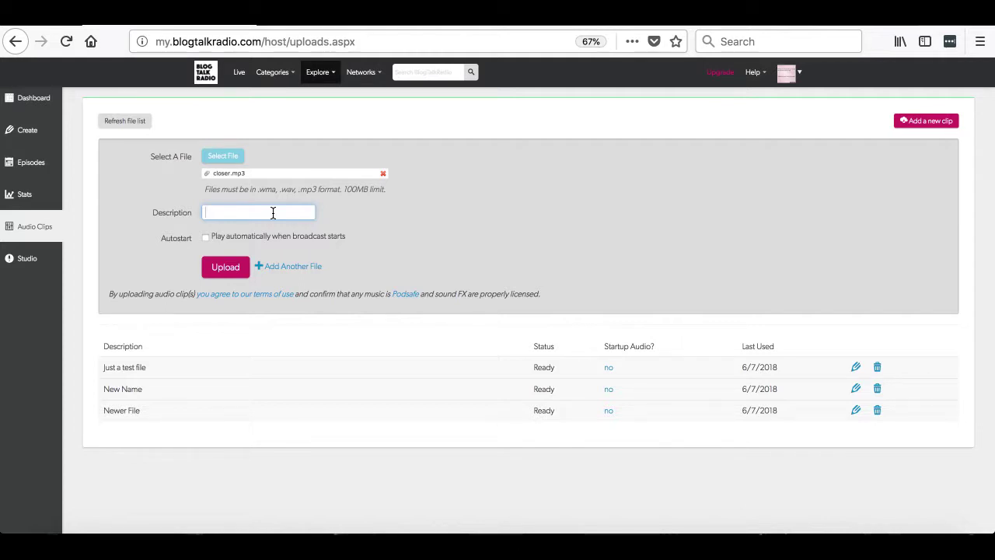
text(N)
text(ew file)
click(217, 241)
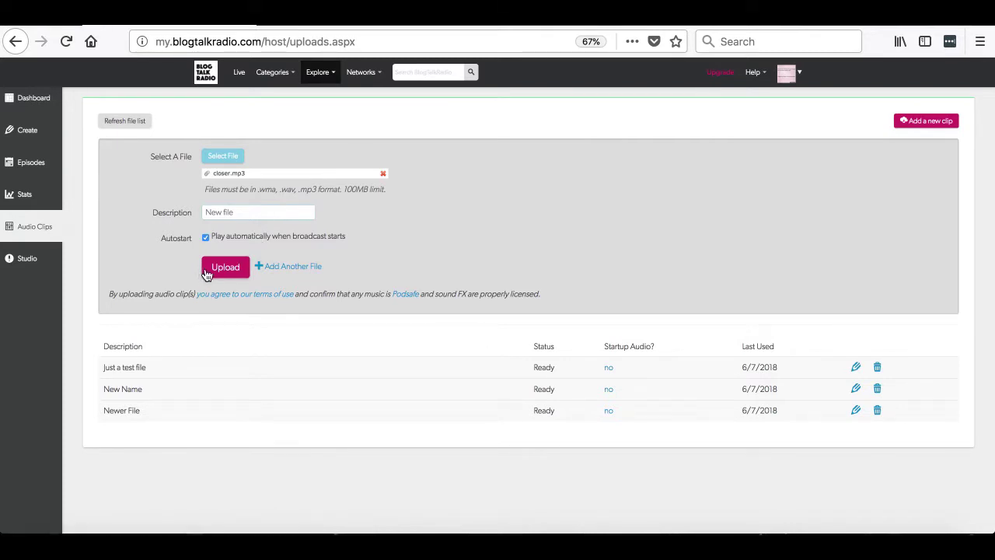
click(226, 271)
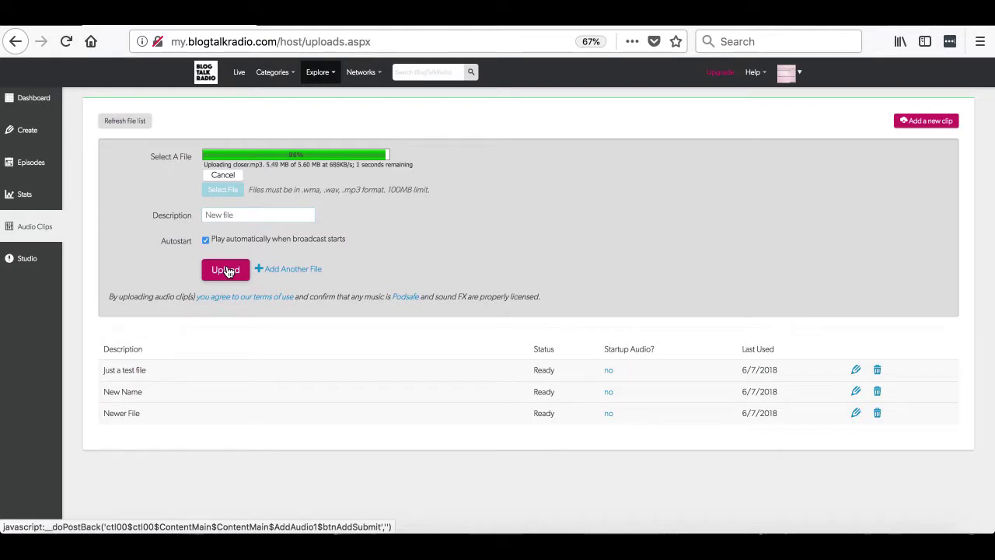
Step: Submit the New file upload, then open the New Name clip for editing
click(226, 270)
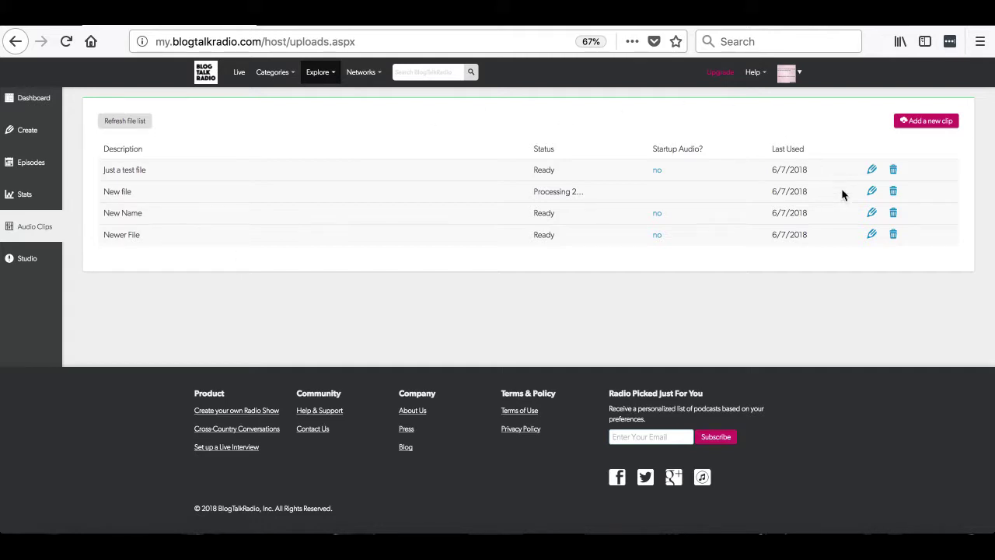
click(871, 213)
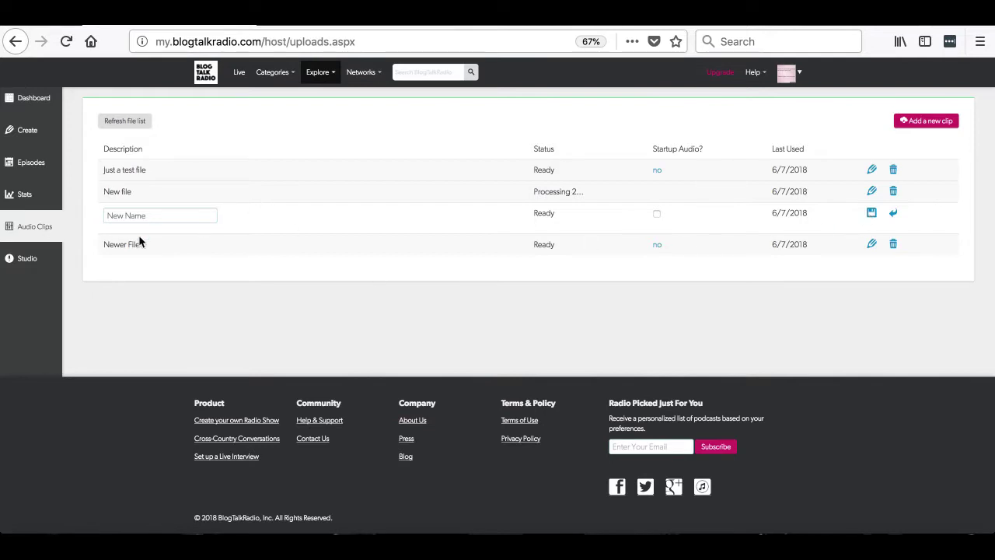
Step: Change the New Name clip's description to 'clip' and save it
click(164, 215)
text(clip)
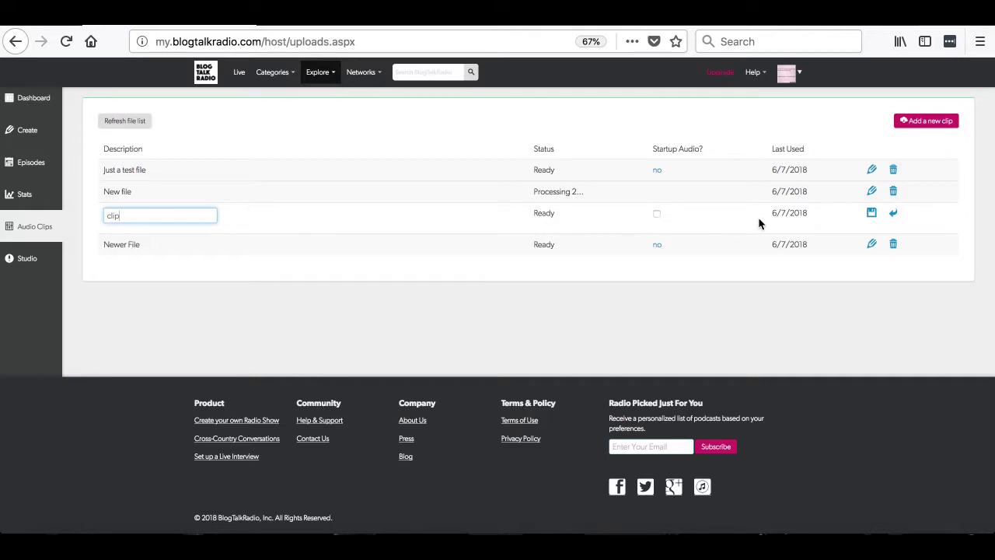
click(873, 217)
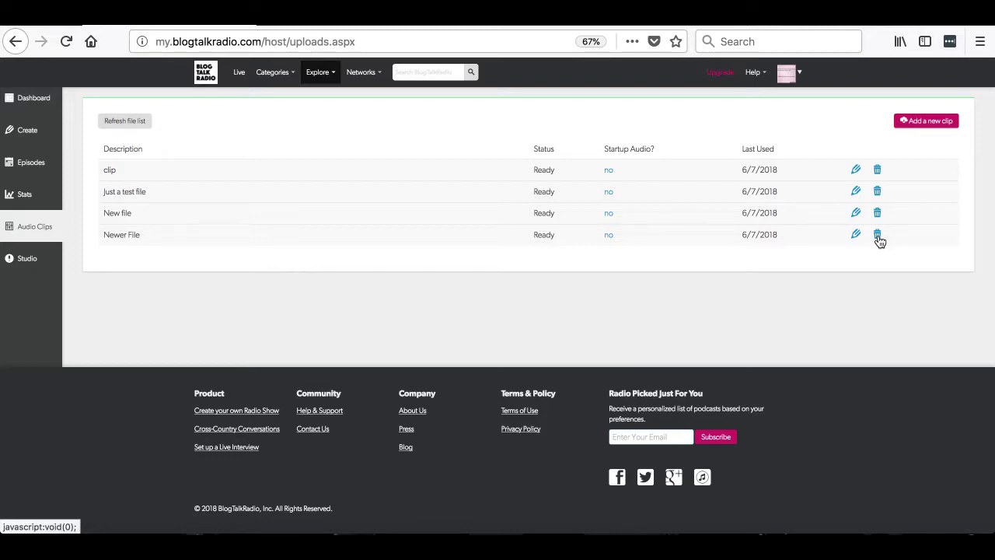
Step: Delete the Newer File clip and confirm the deletion
click(877, 236)
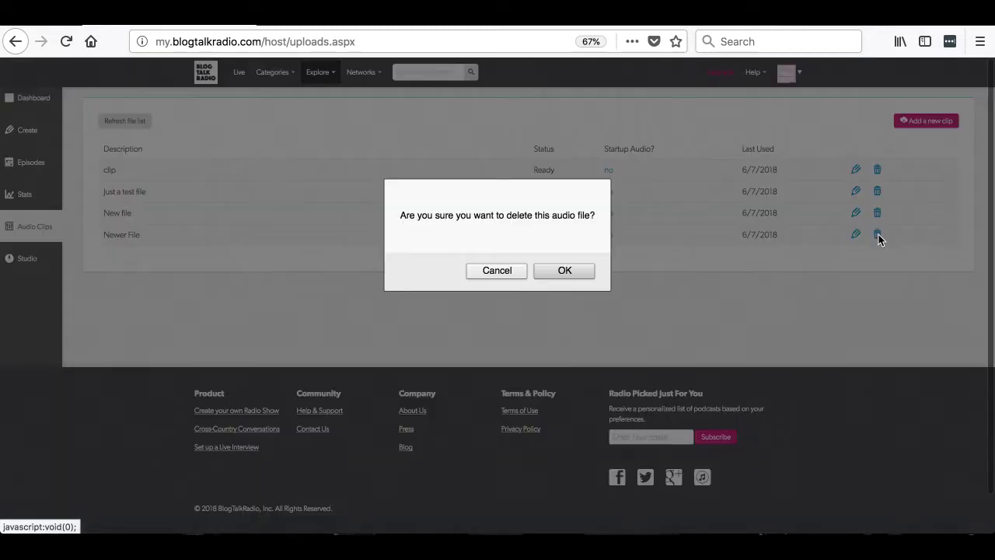
click(566, 272)
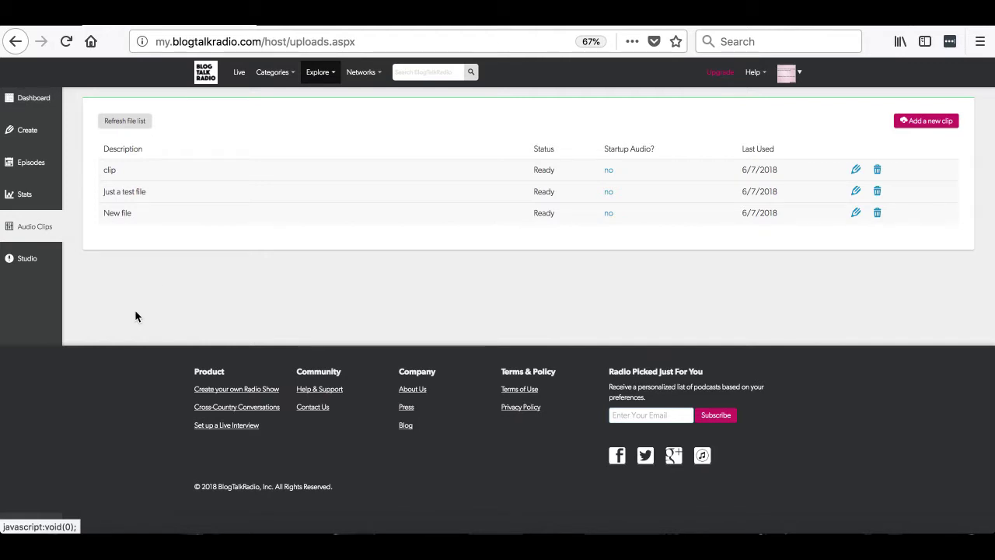
Step: Open the Studio's Upload Audio form from the Audio Clips panel
click(25, 261)
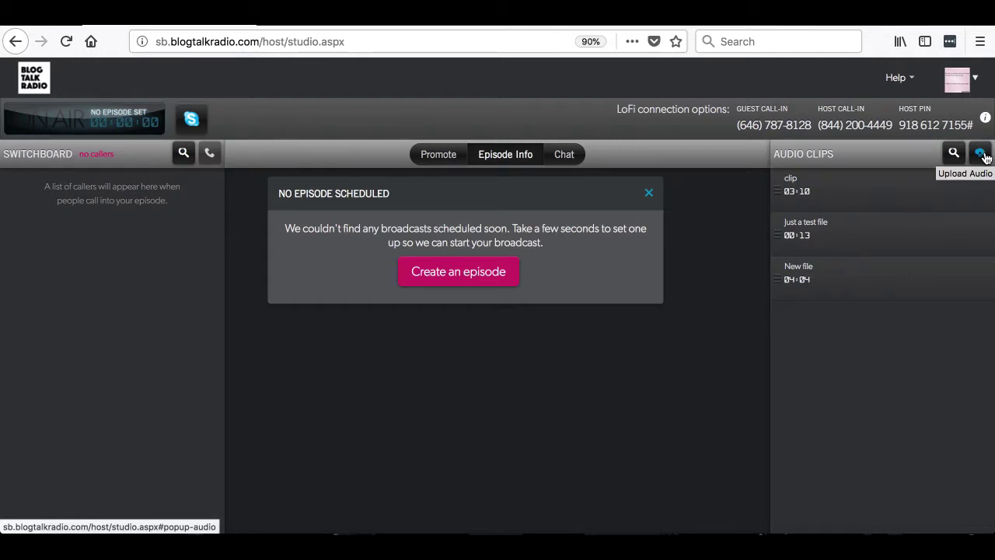
click(982, 154)
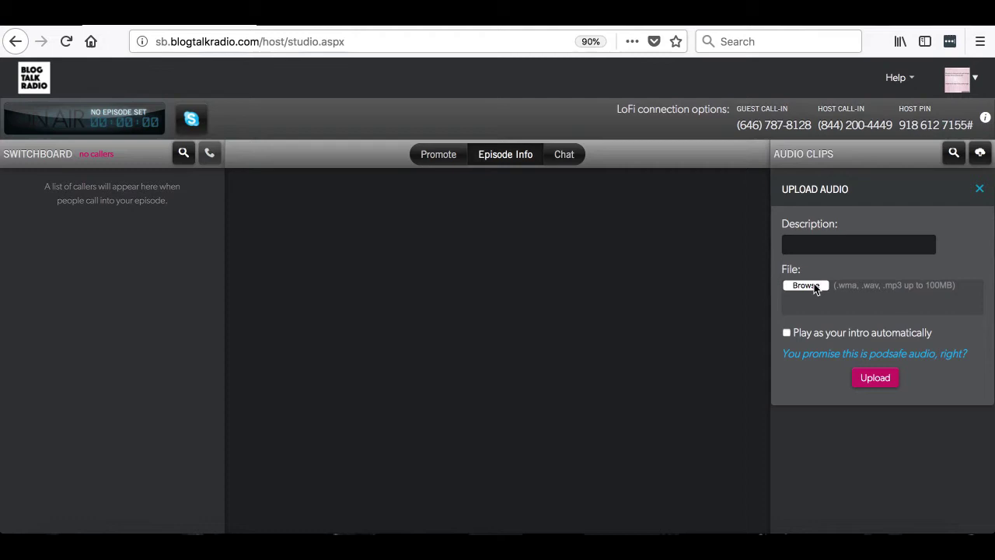
Step: Upload dontwanna.mp3 from the music files with the description 'newer clip'
click(817, 243)
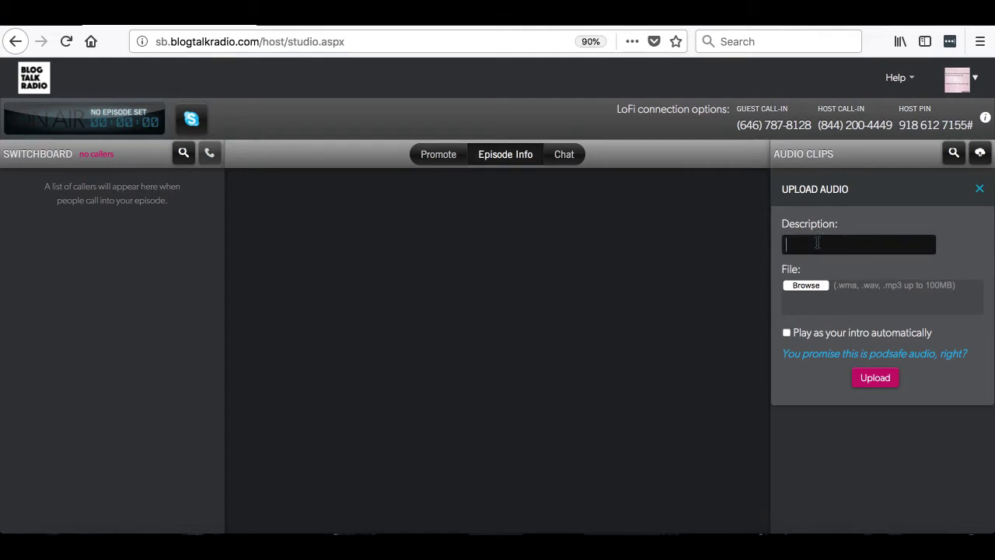
text(new)
text(er cl)
text(ip)
click(812, 285)
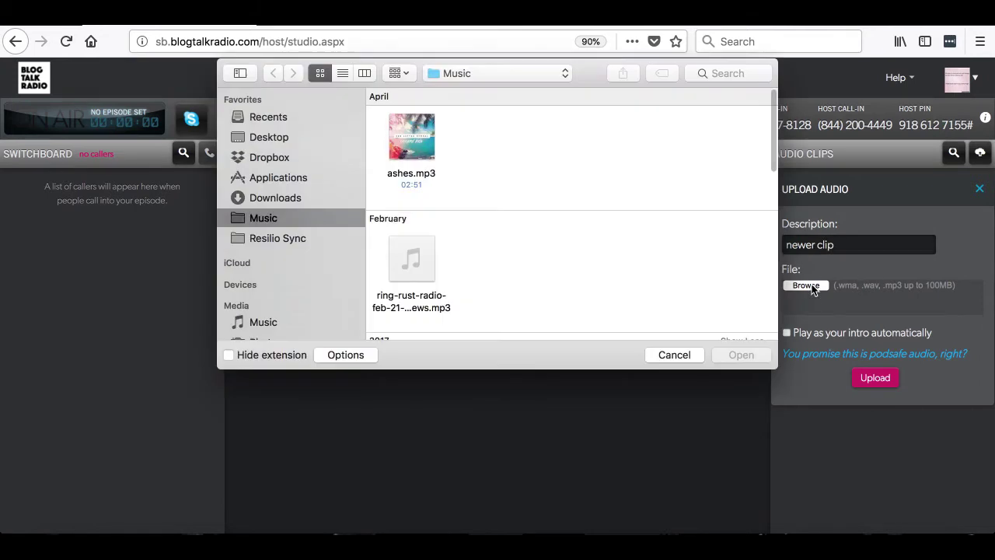
scroll(428, 262, down, 3)
scroll(467, 278, down, 4)
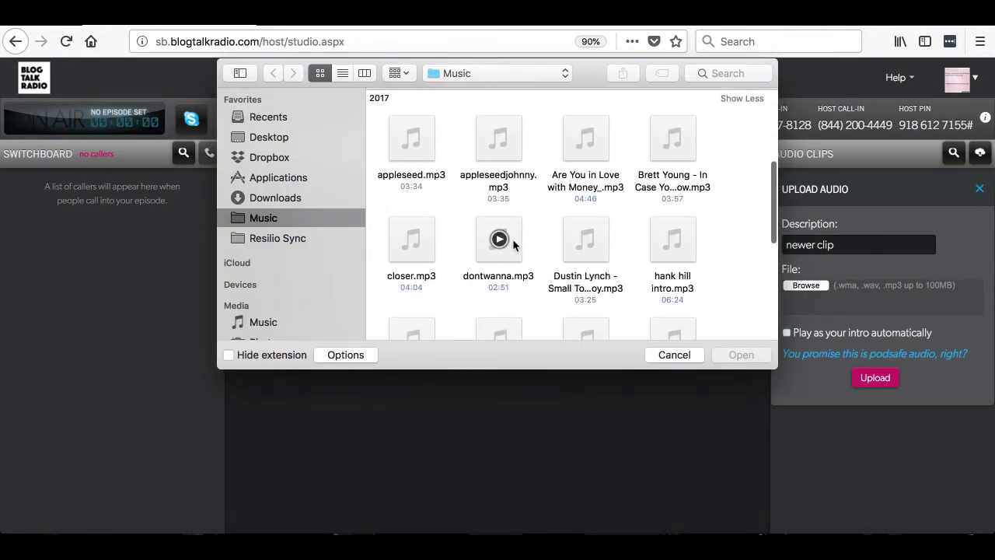
click(514, 251)
double_click(516, 254)
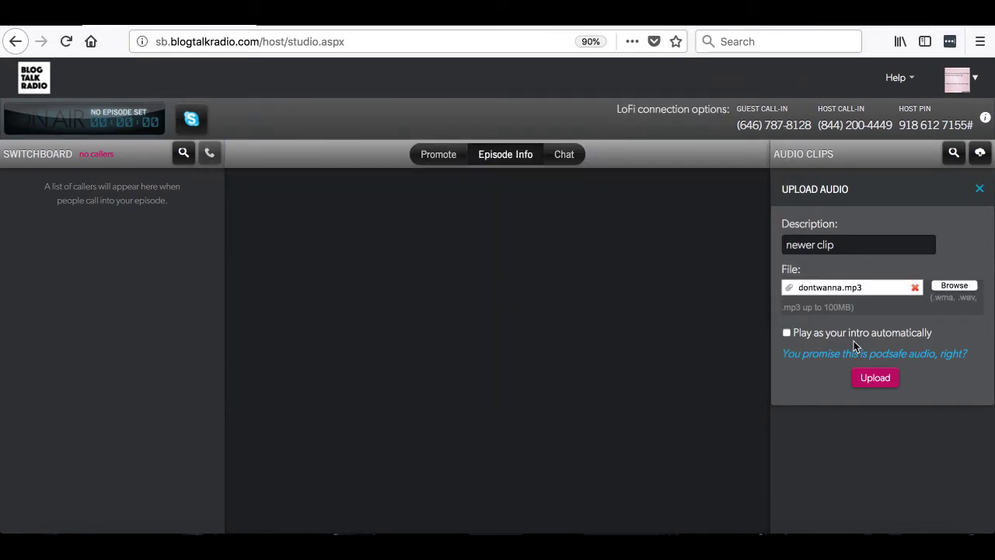
click(876, 378)
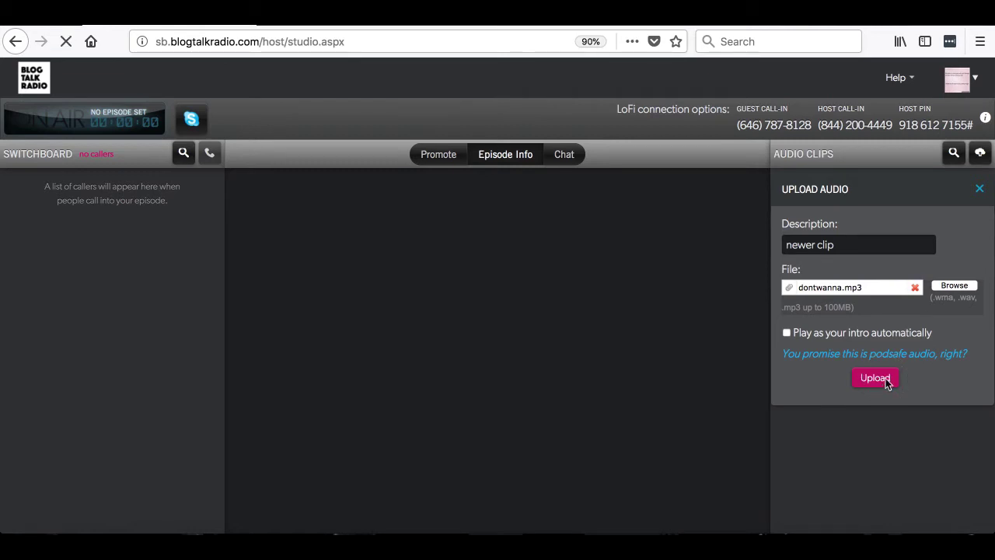